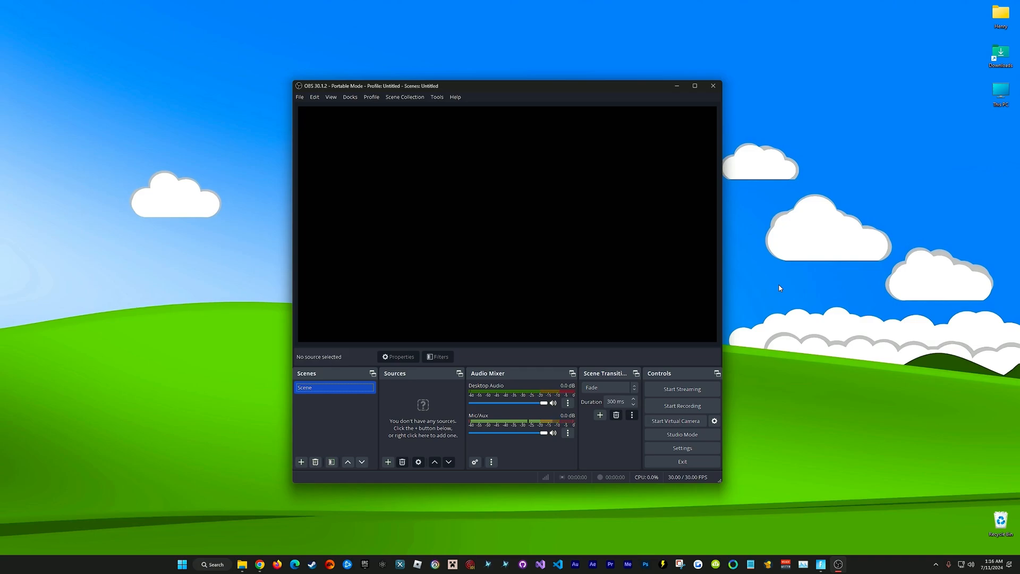
Add a new Display Capture source to the scene, capturing the primary monitor Dell AW2721D with the cursor included.
left_click(260, 564)
right_click(406, 407)
mouse_move(407, 409)
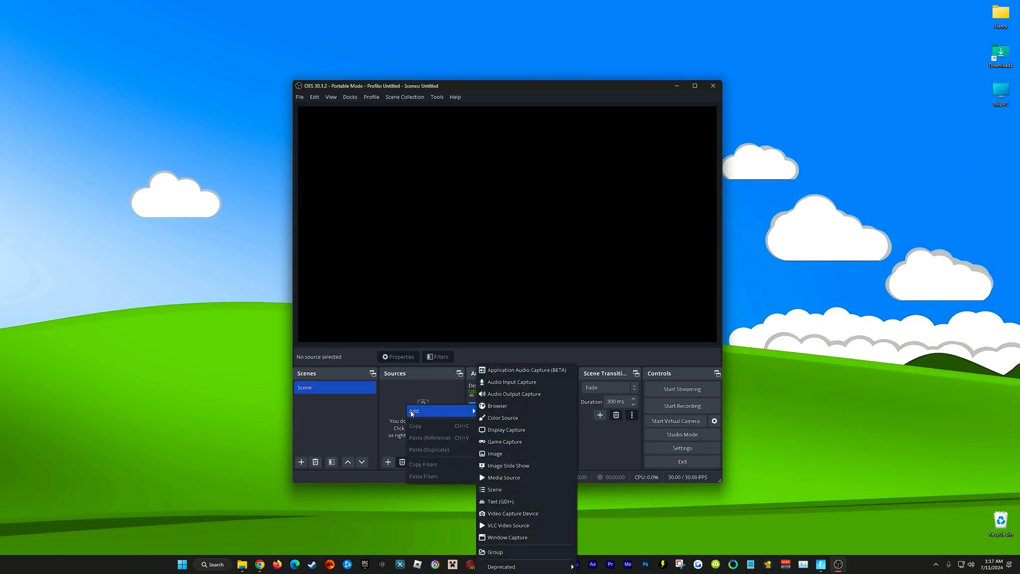
left_click(507, 429)
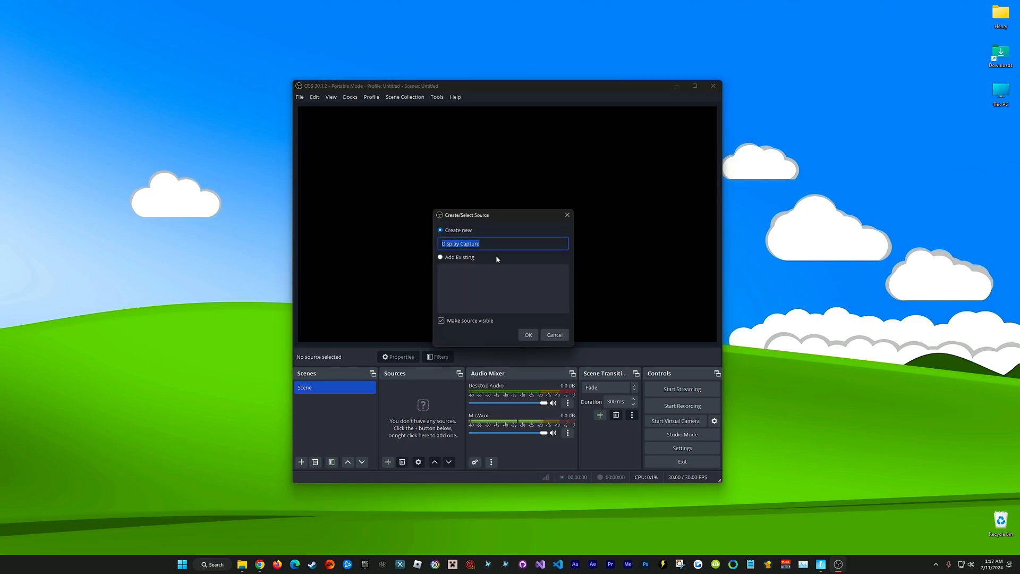
left_click(529, 335)
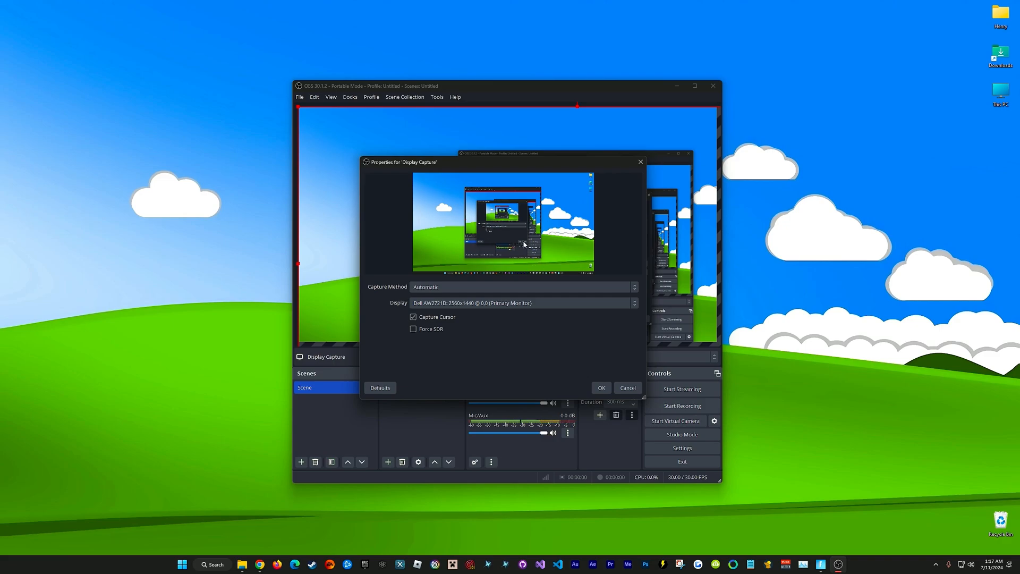
left_click(471, 302)
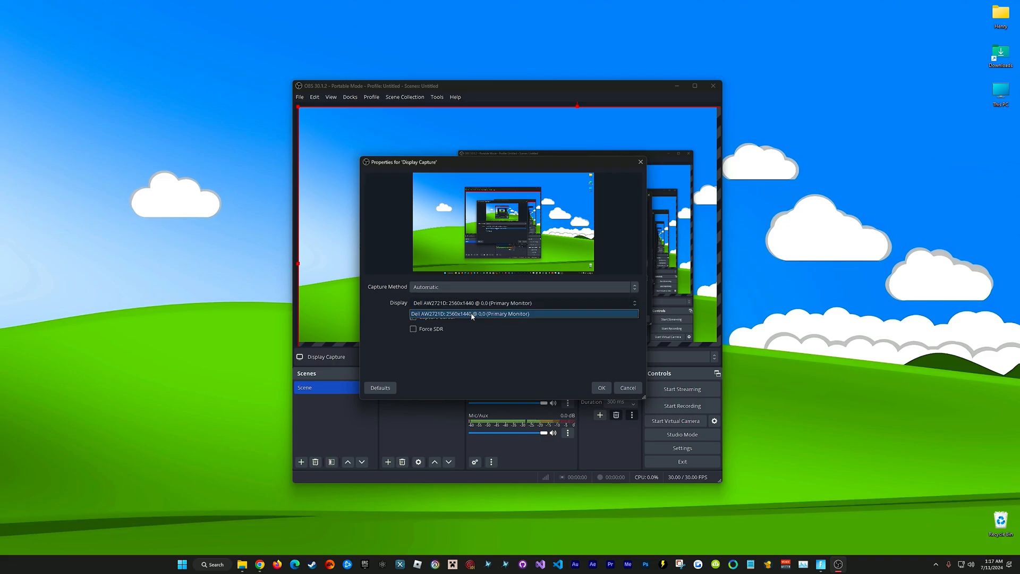
left_click(472, 313)
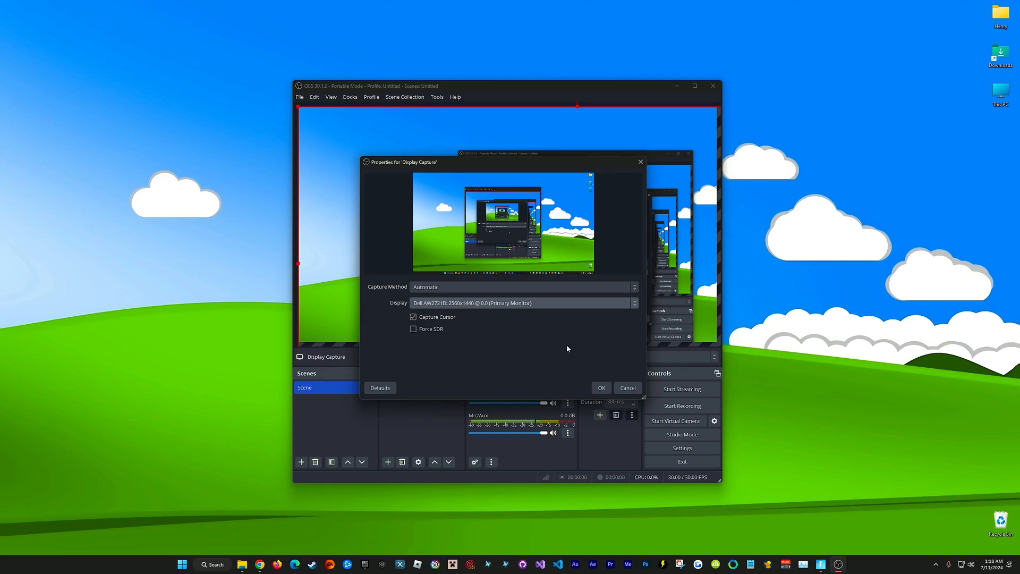
left_click(602, 388)
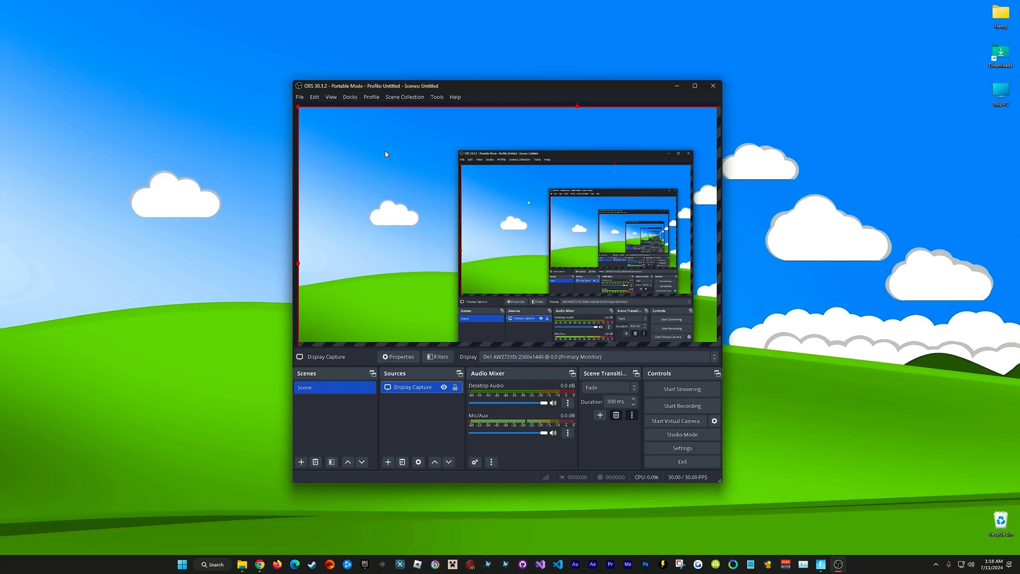
Transform the Display Capture source so the whole monitor image fits the preview canvas.
right_click(417, 389)
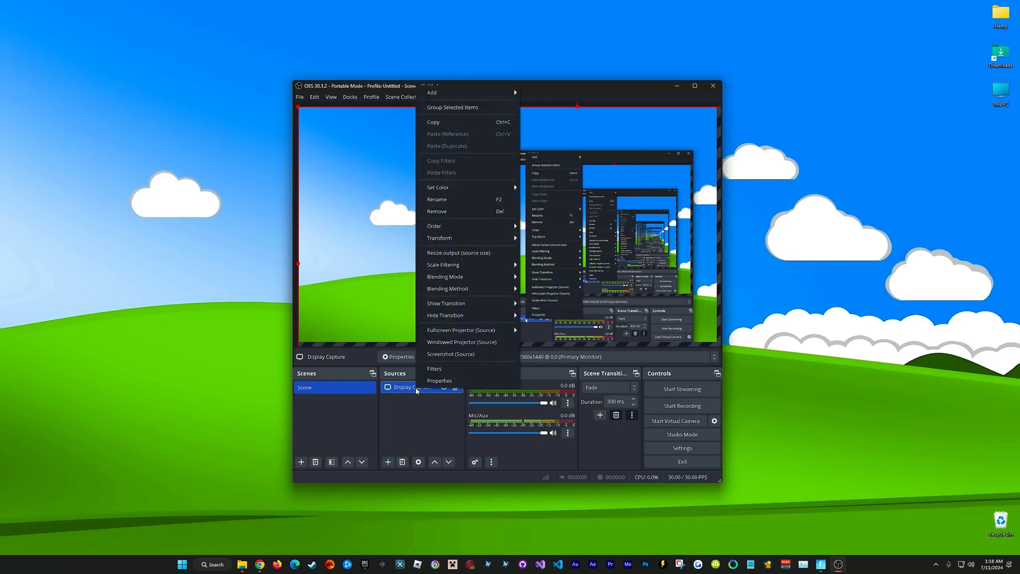
mouse_move(449, 237)
left_click(534, 357)
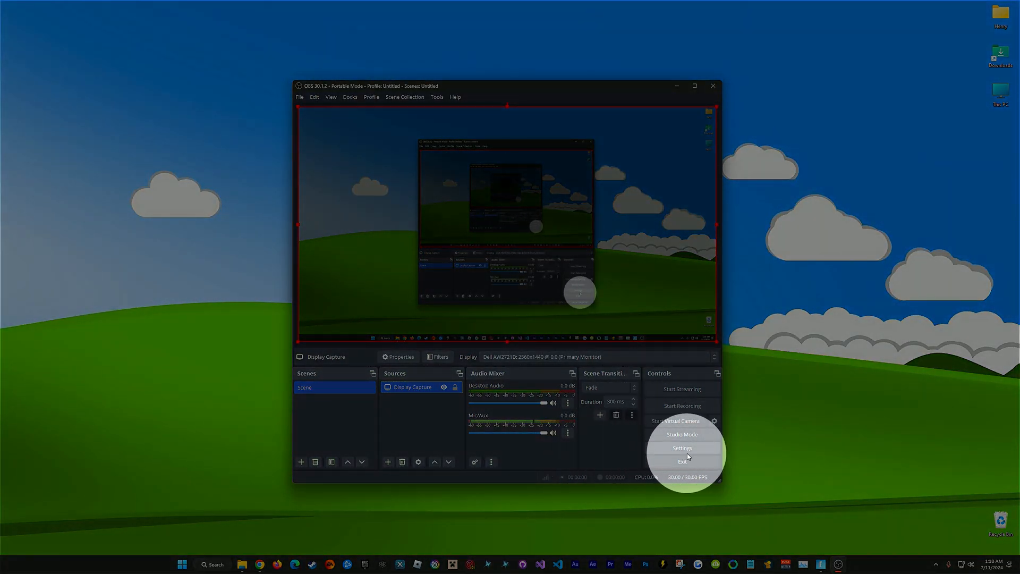
In the output settings, set the recording quality to High Quality, Medium File Size.
left_click(682, 448)
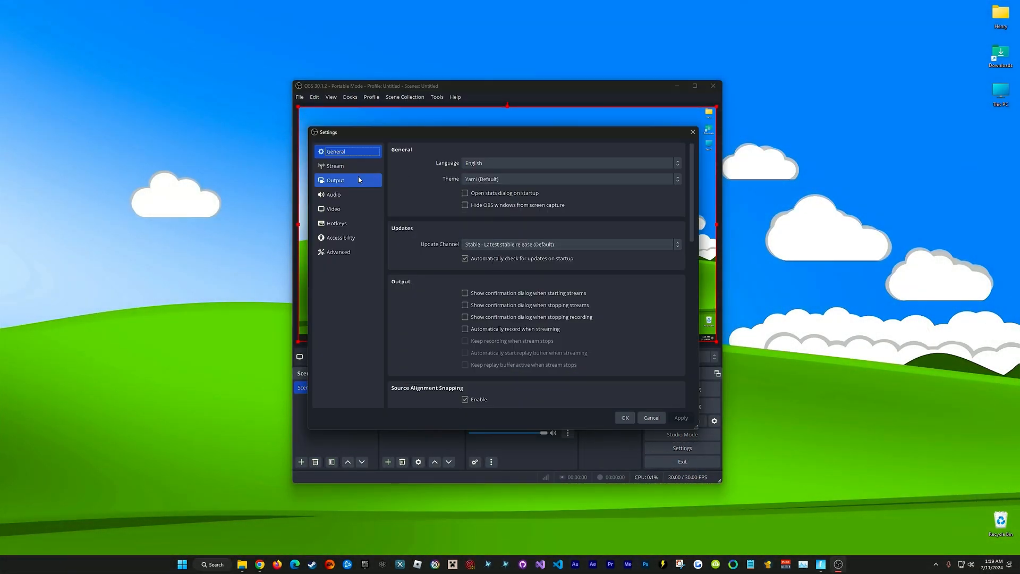
left_click(338, 181)
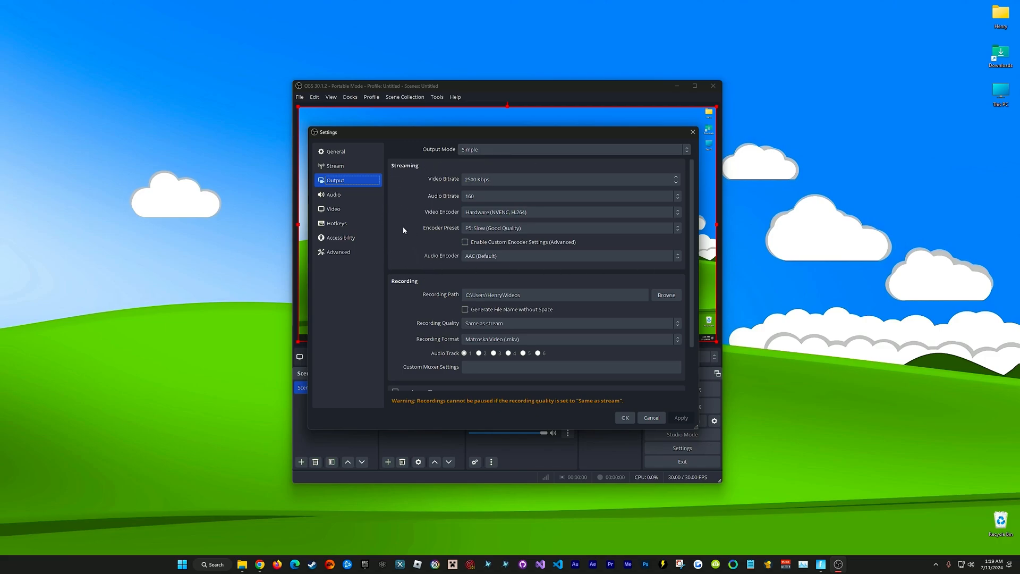
scroll(404, 239, "down", 1)
left_click(525, 248)
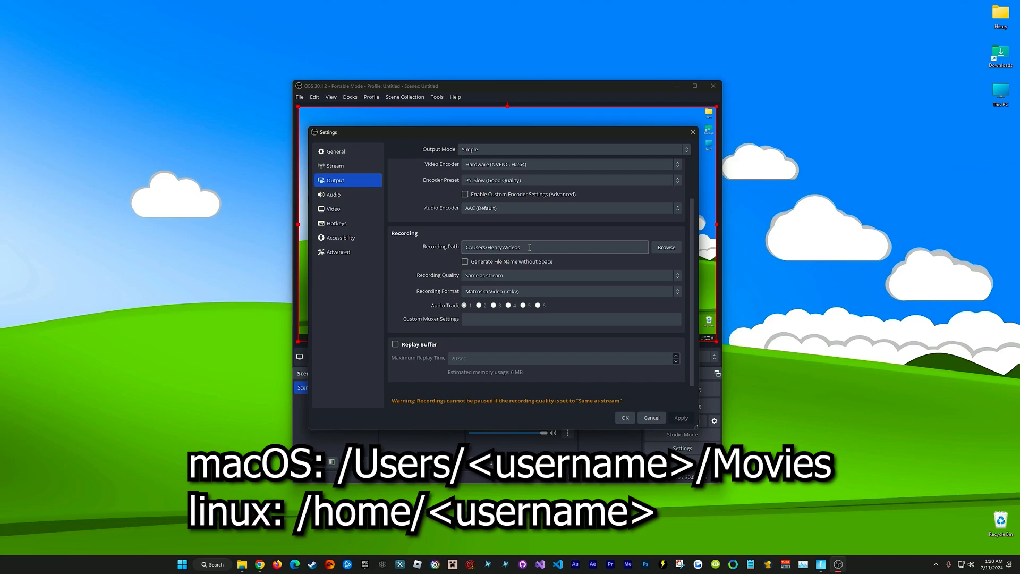
left_click(508, 276)
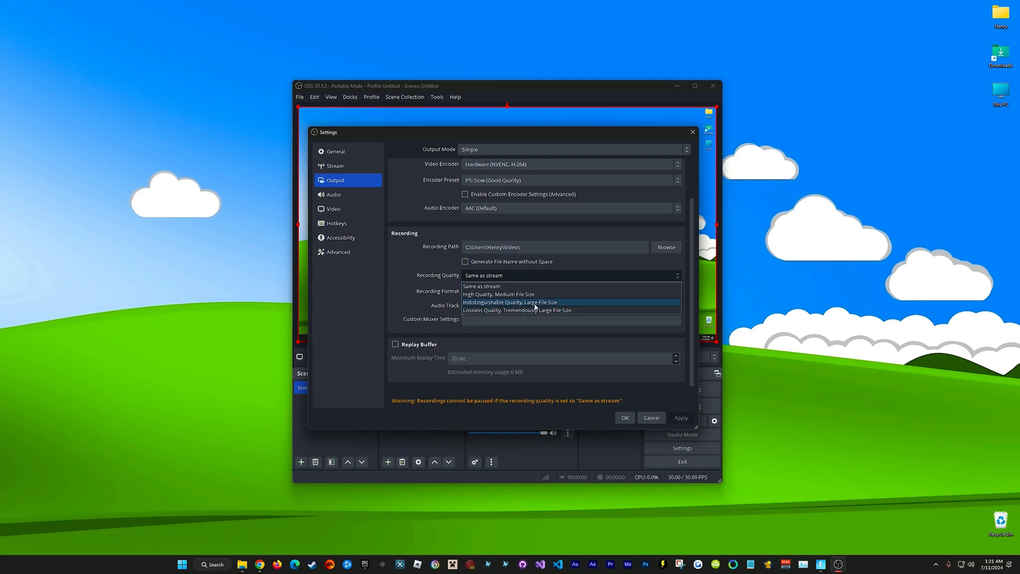
left_click(485, 295)
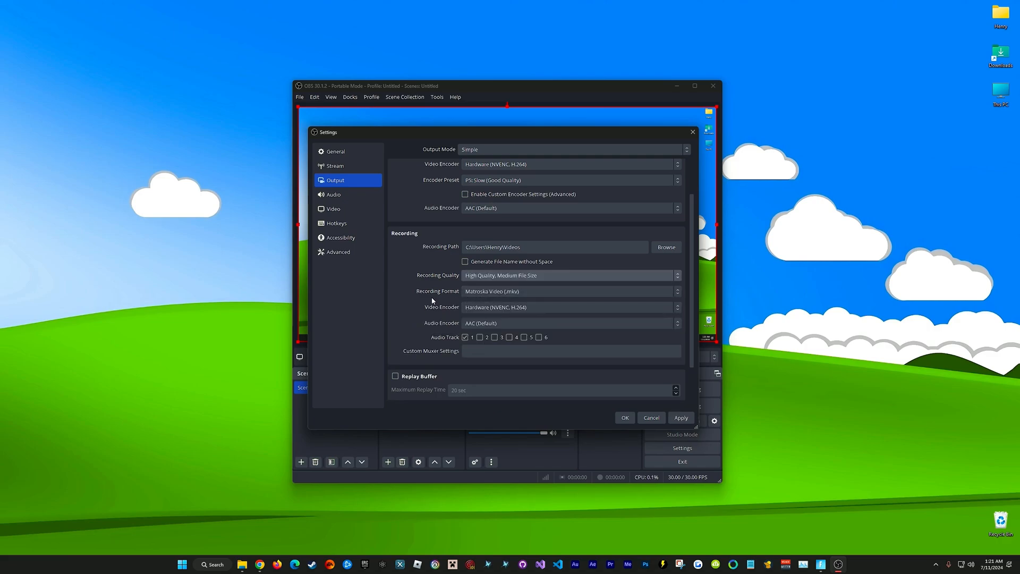
Set the recording format to MPEG-4 (.mp4) with the Hardware (NVENC, H.264) video encoder and apply the output settings.
left_click(488, 291)
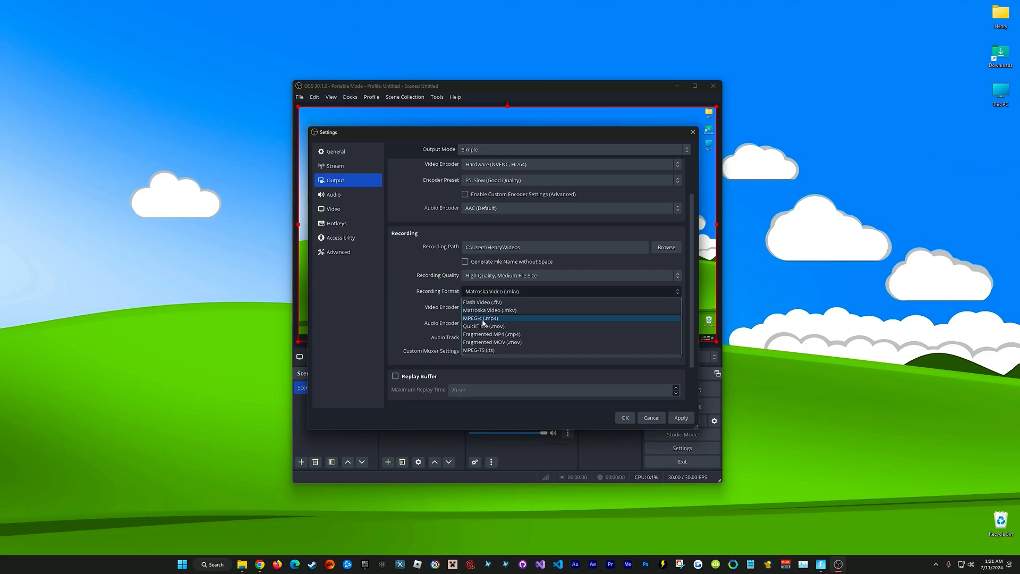
left_click(490, 319)
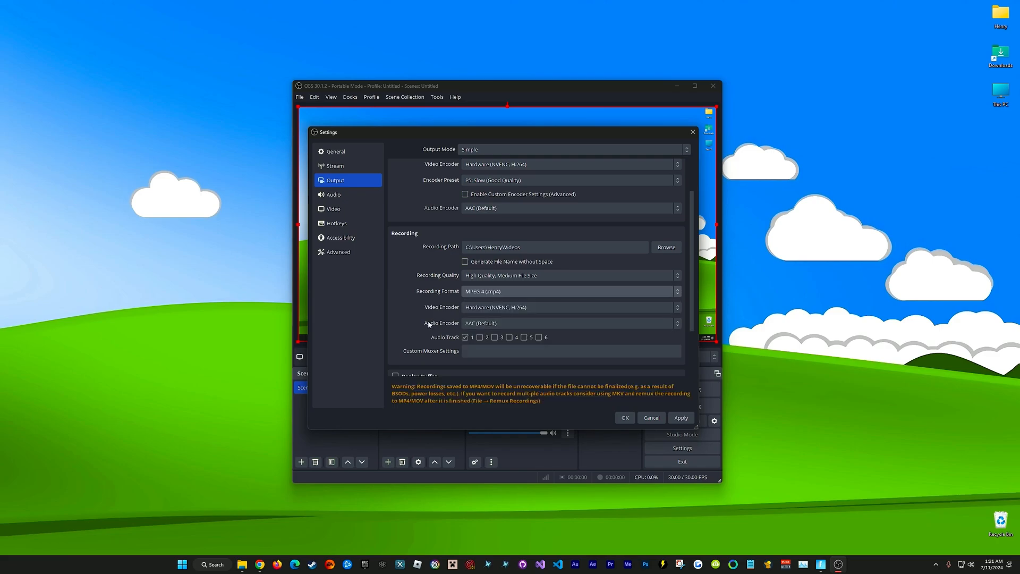
left_click(536, 307)
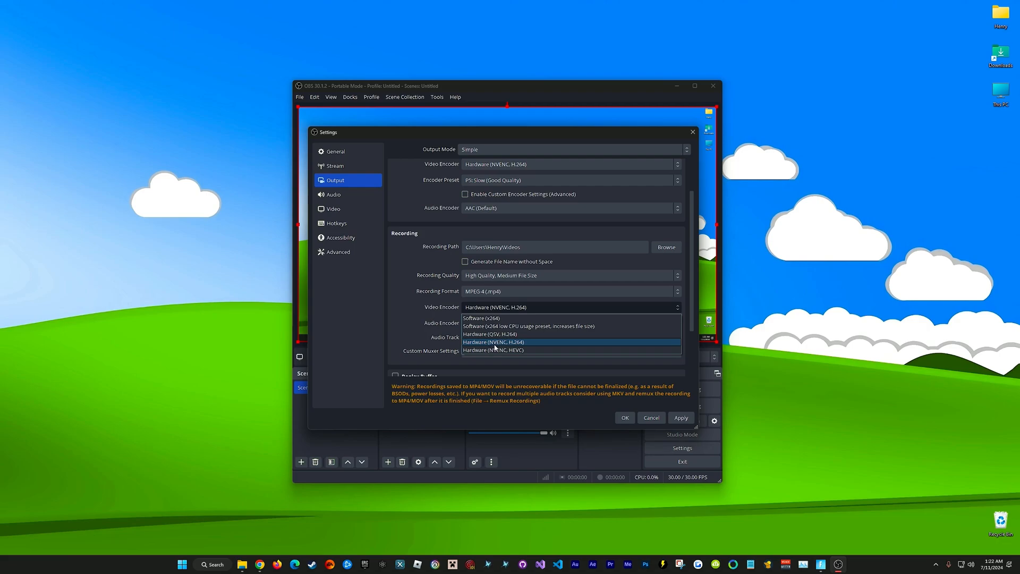
left_click(517, 344)
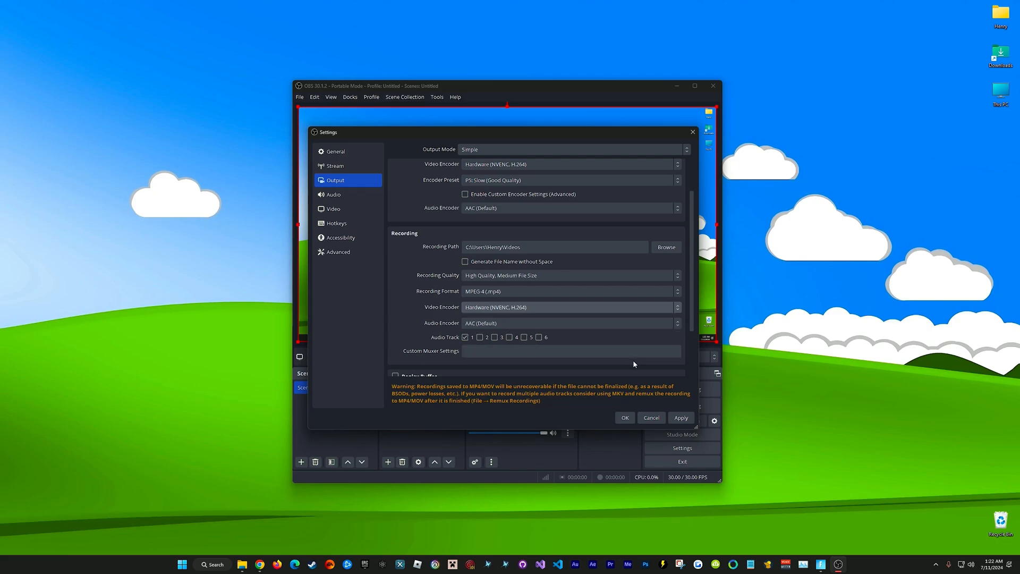
left_click(682, 418)
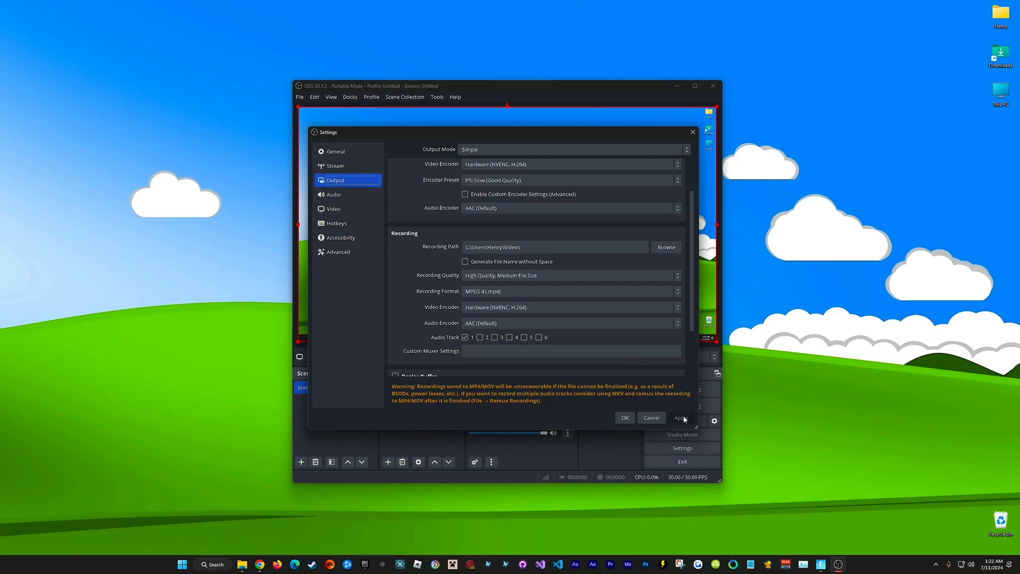
Open the audio settings and look through the Desktop Audio and Mic/Auxiliary Audio devices, leaving both on Default.
left_click(360, 195)
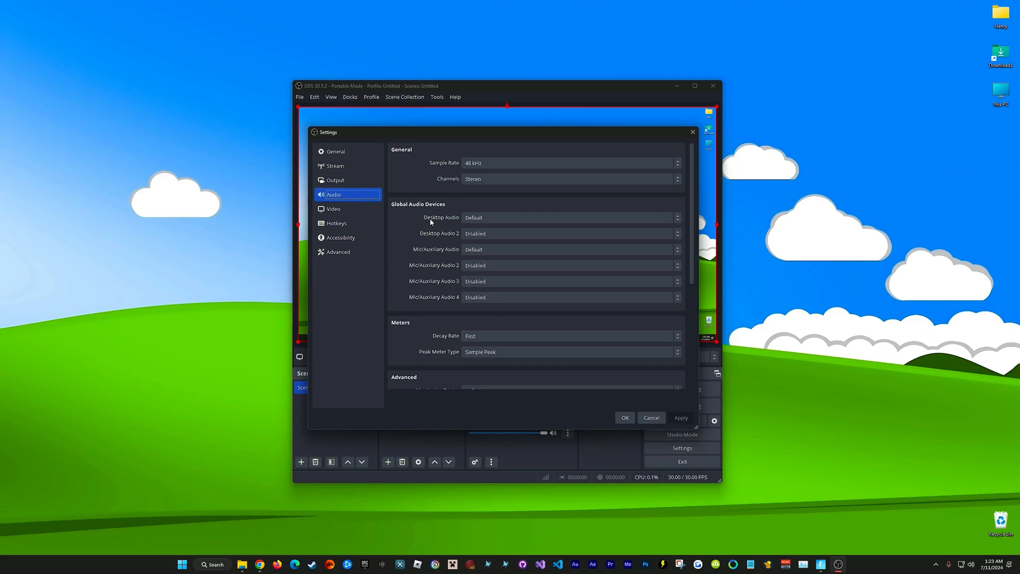
left_click(473, 220)
left_click(473, 215)
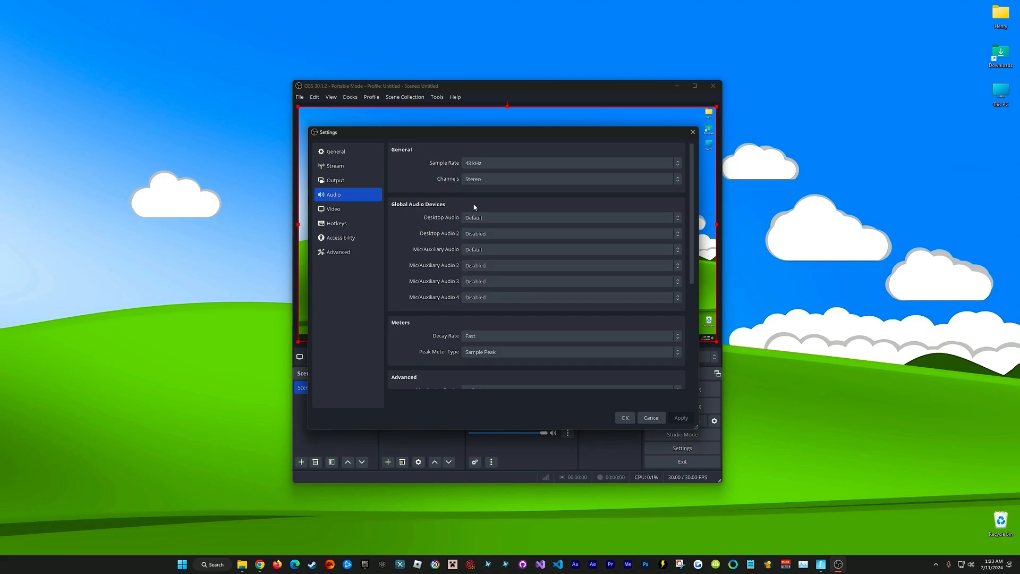
left_click(476, 250)
left_click(477, 251)
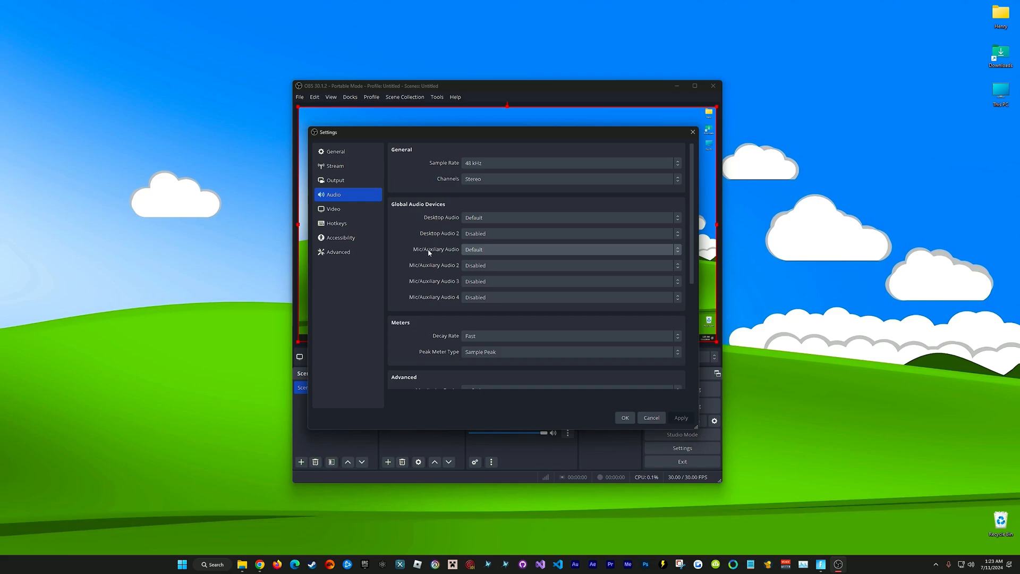
Uncover the audio mixer, switch to Chrome to play the Crab Rave YouTube video as a desktop audio test, and return to OBS.
left_click_drag(455, 134, 648, 77)
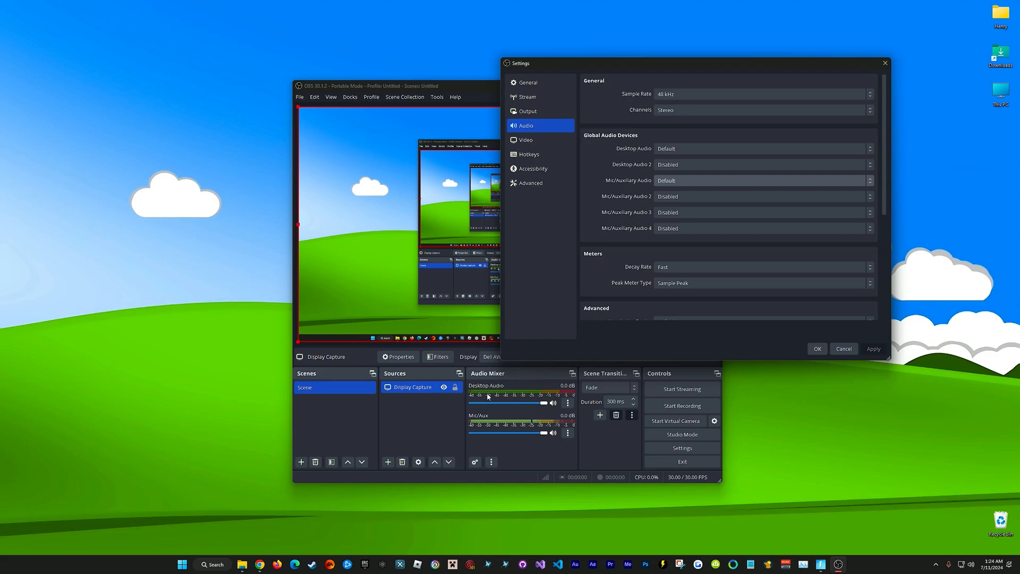
key("alt+Tab")
left_click(54, 303)
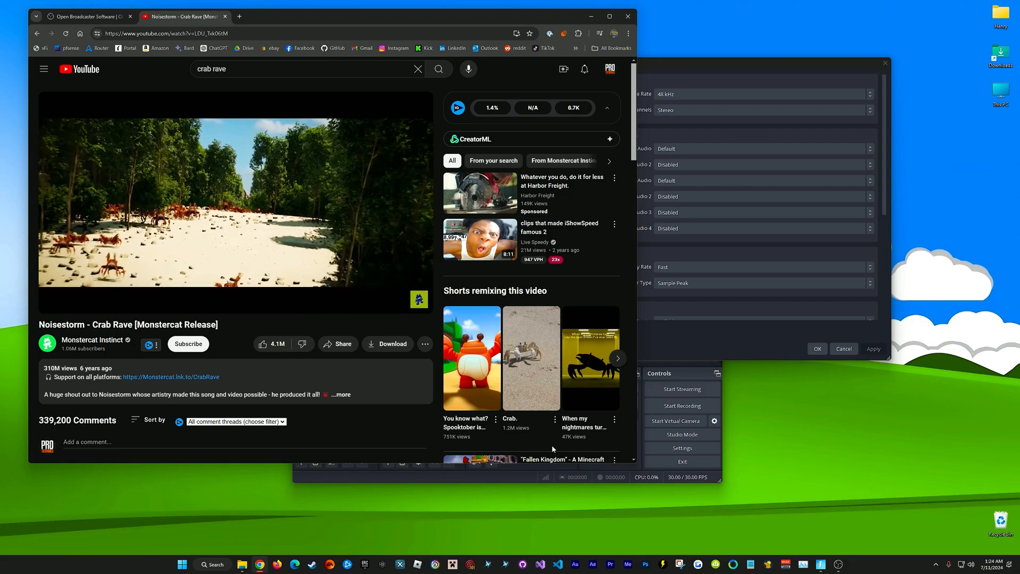
left_click(595, 476)
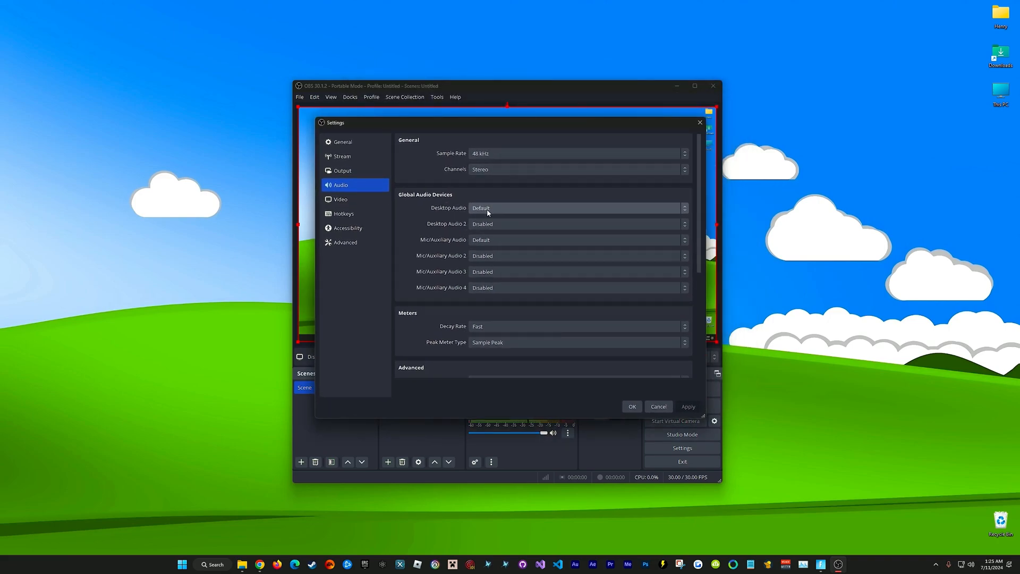
Examine the alternative devices offered for Desktop Audio and Mic/Auxiliary Audio, and compare them with the audio mixer meters.
left_click(489, 211)
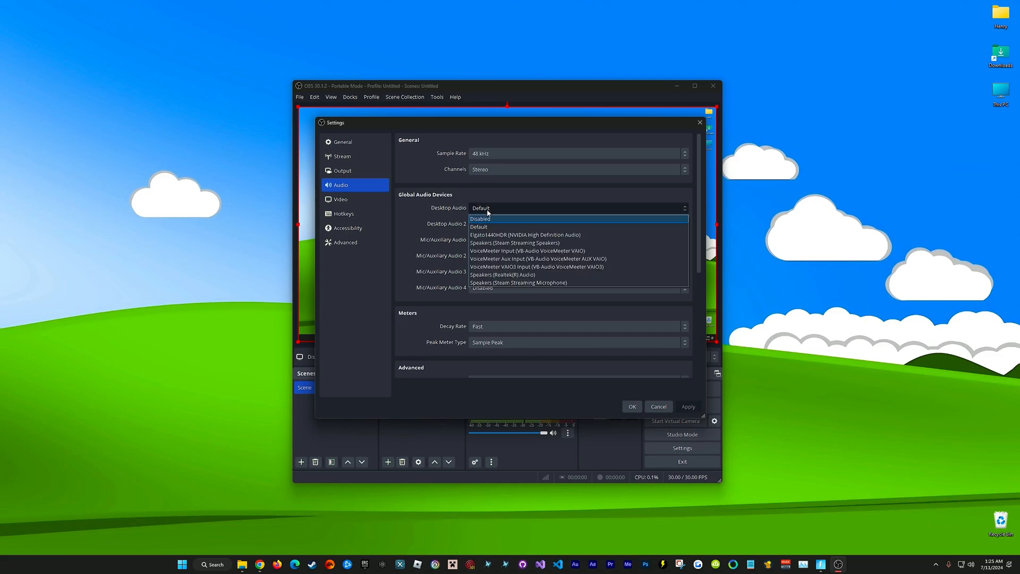
left_click(489, 212)
left_click(503, 241)
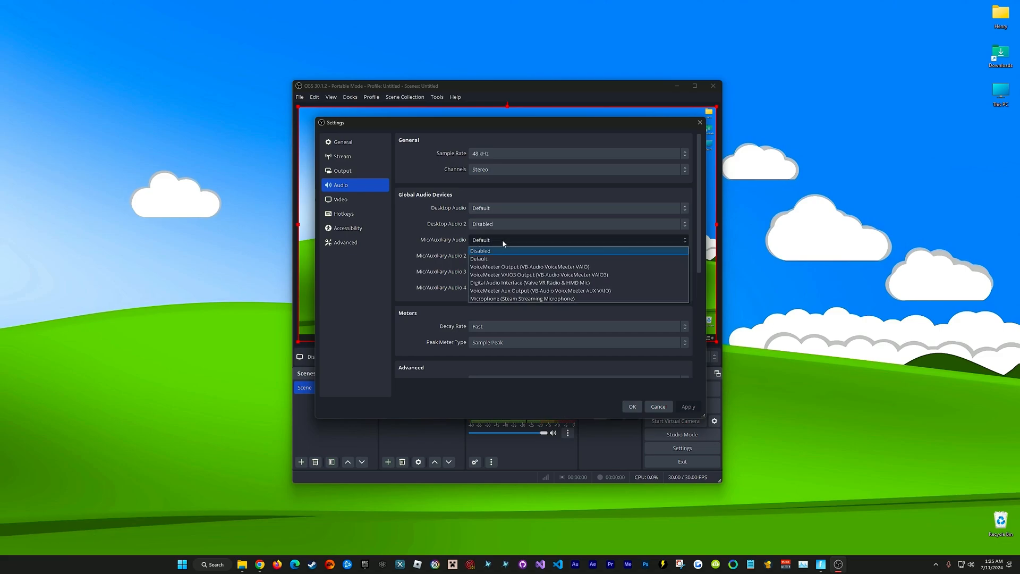
left_click(503, 244)
left_click_drag(521, 126, 519, 77)
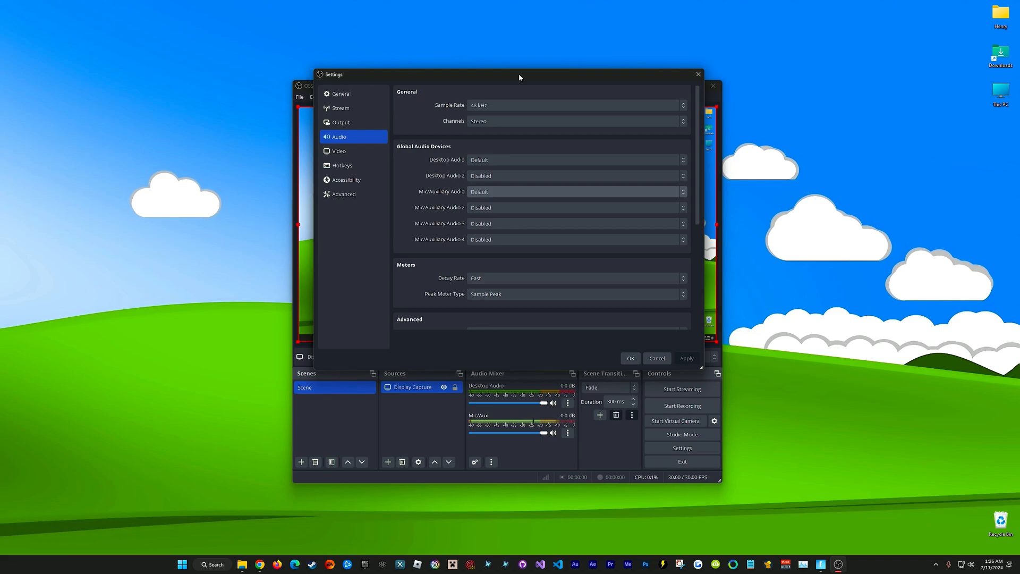
left_click_drag(519, 78, 513, 134)
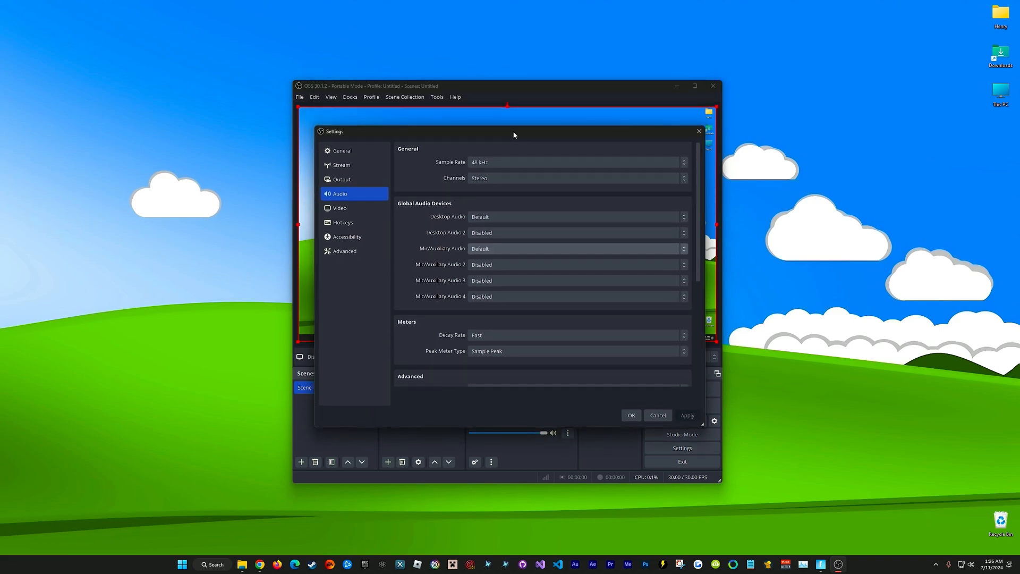
In the video settings, apply an output (scaled) resolution of 1920x1080 and set the common FPS value to 60.
left_click(365, 214)
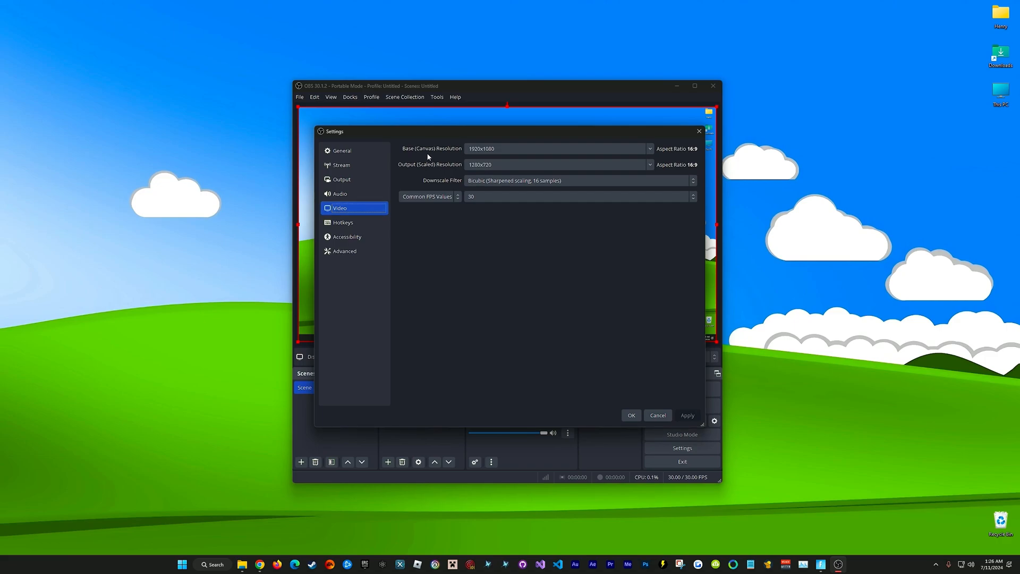
left_click_drag(433, 130, 752, 240)
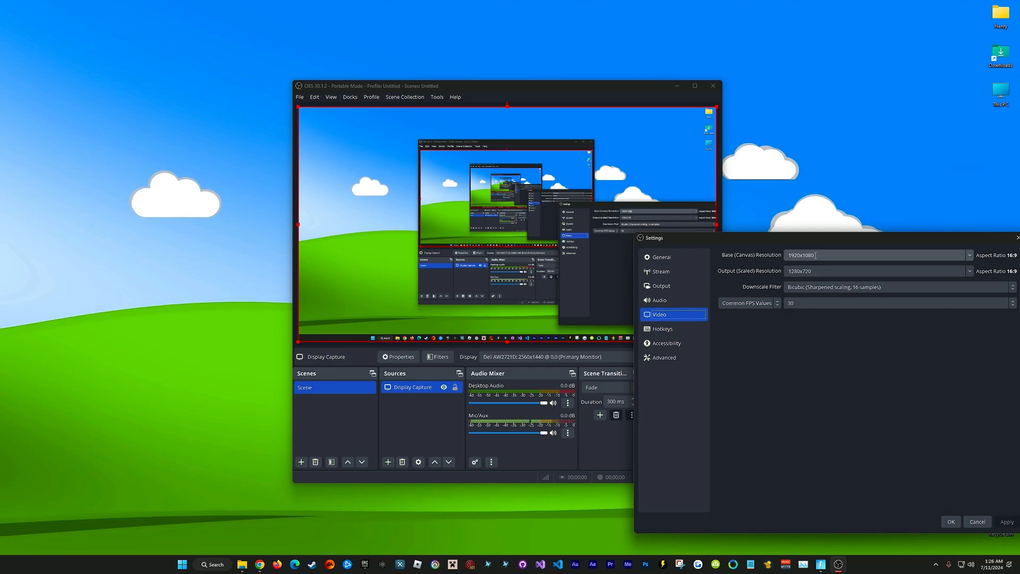
left_click_drag(827, 239, 779, 217)
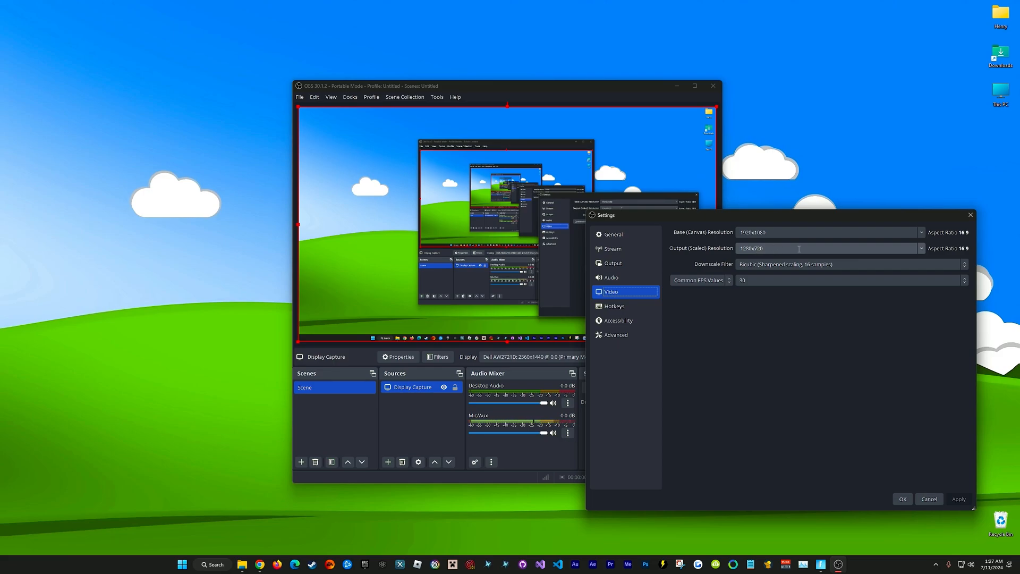
left_click(921, 250)
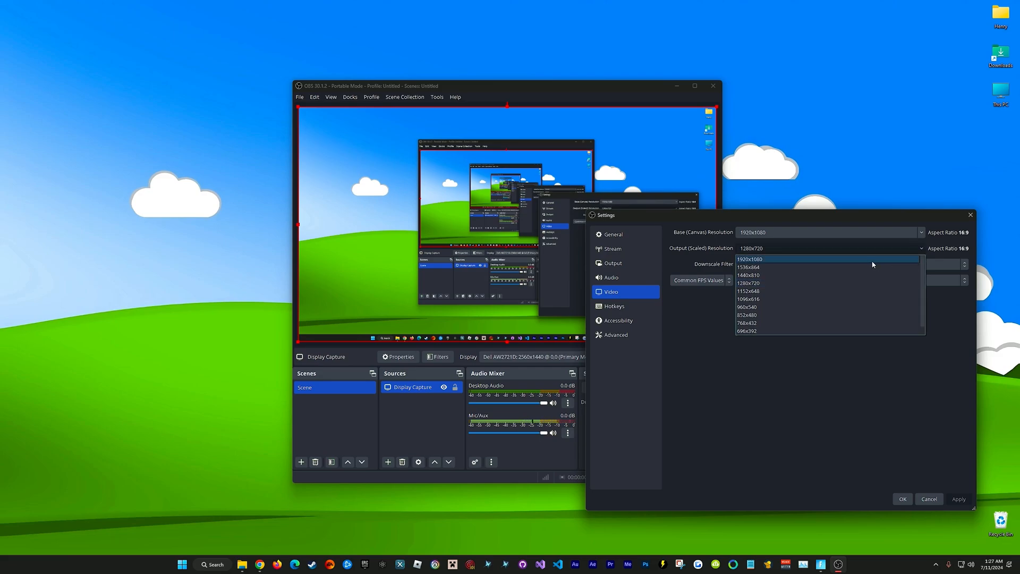
left_click(763, 260)
left_click(956, 500)
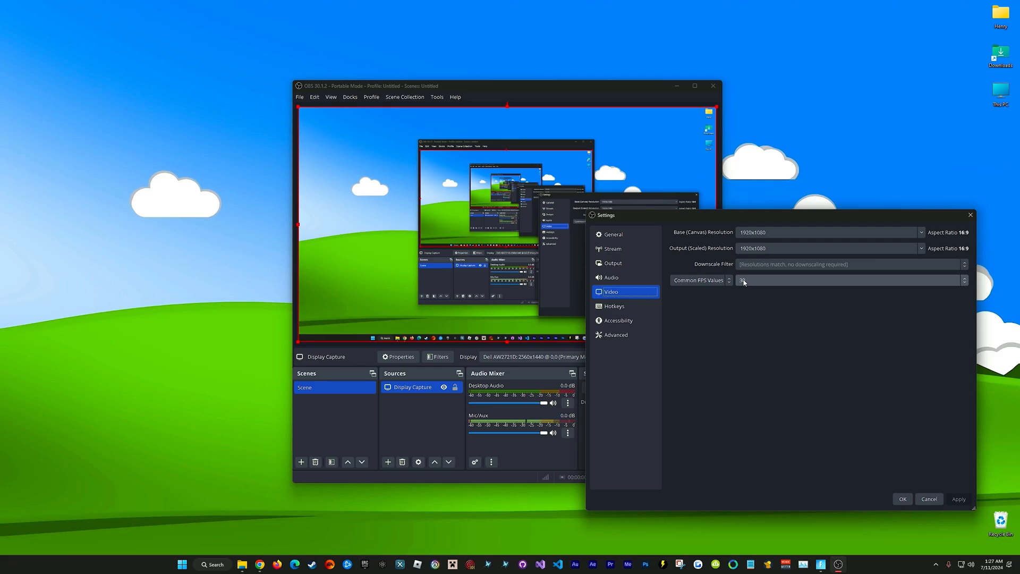
left_click(744, 282)
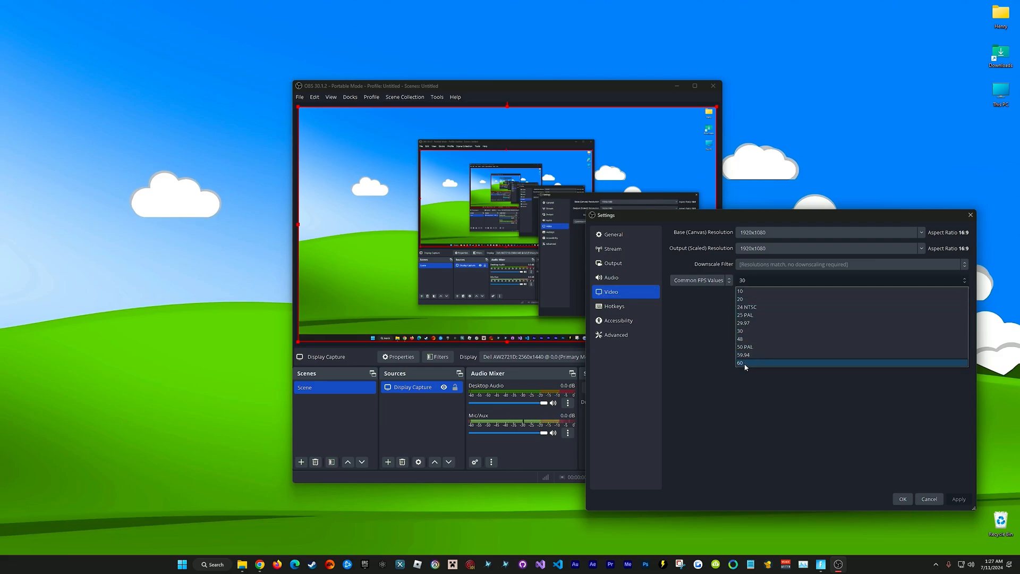
left_click(745, 363)
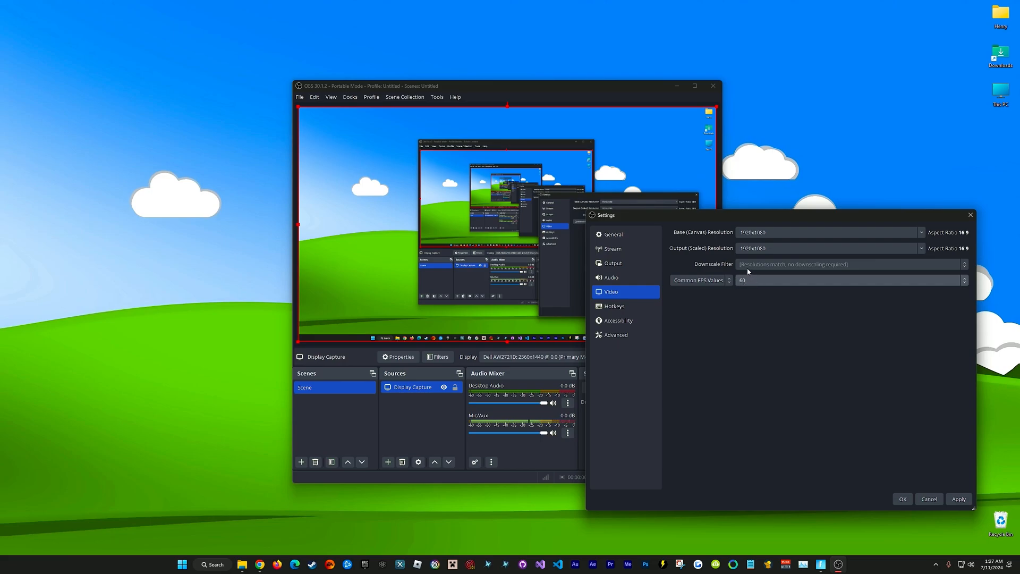
Set the common FPS value to 30, apply the video settings and close the settings window.
left_click(744, 284)
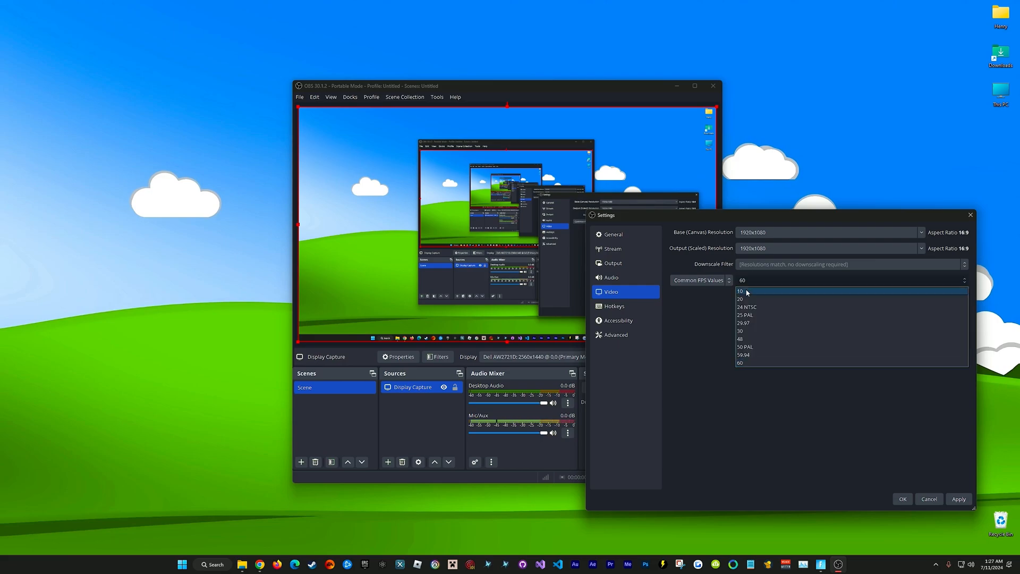
left_click(744, 333)
left_click_drag(816, 217, 545, 129)
left_click(688, 410)
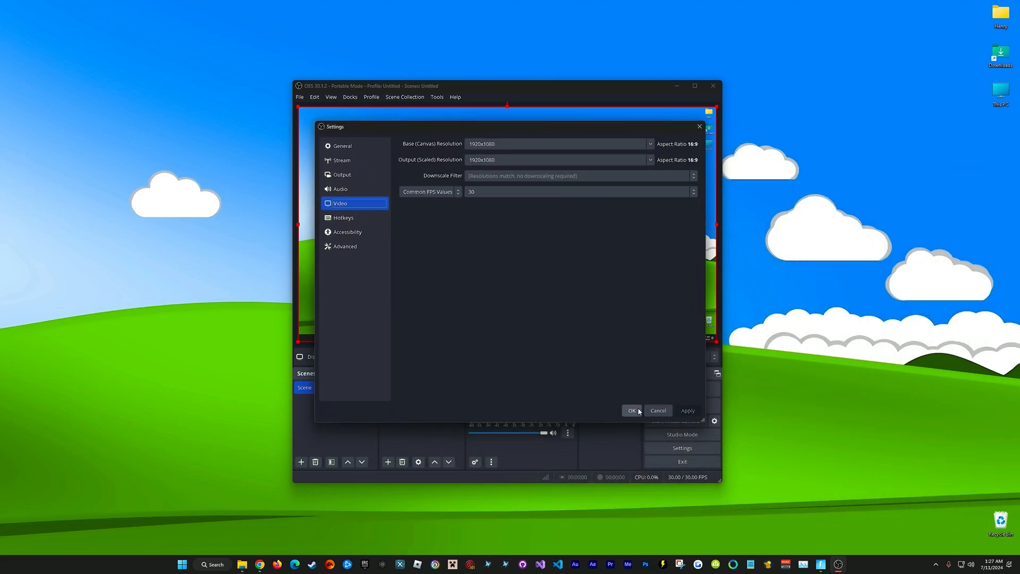
left_click(632, 410)
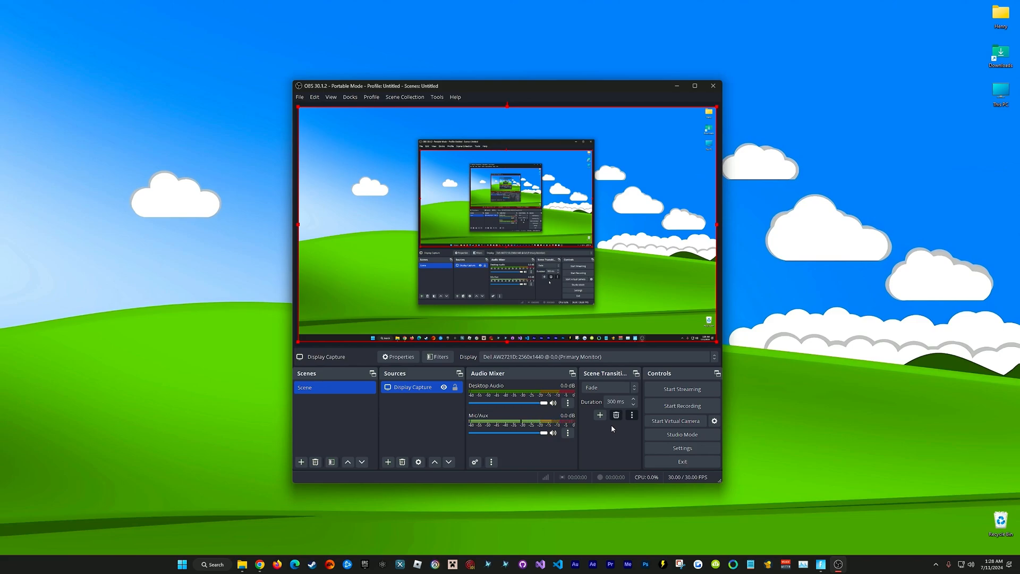
Start recording, switch to Fortnite to capture a short stretch of gameplay with weapon changes, and return to OBS to stop the recording.
left_click(702, 409)
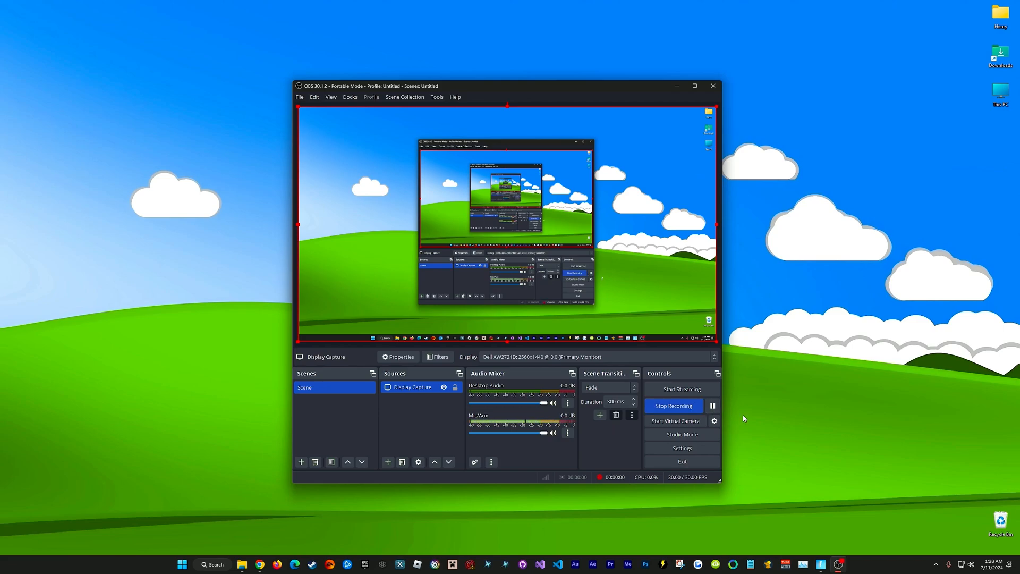
left_click(821, 564)
key("Escape")
key("w")
key("2")
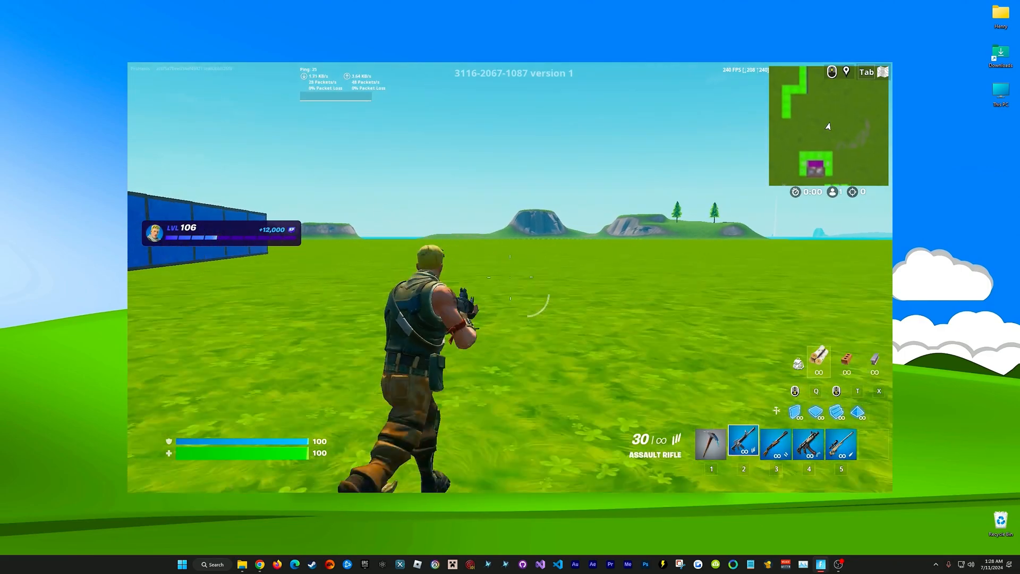
key("3")
key("4")
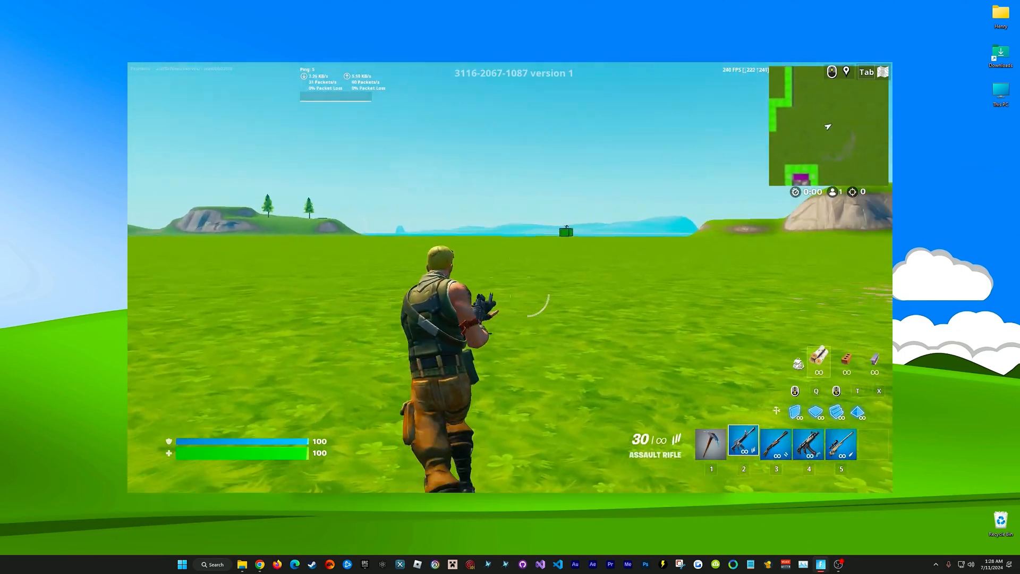
key("1")
key("Escape")
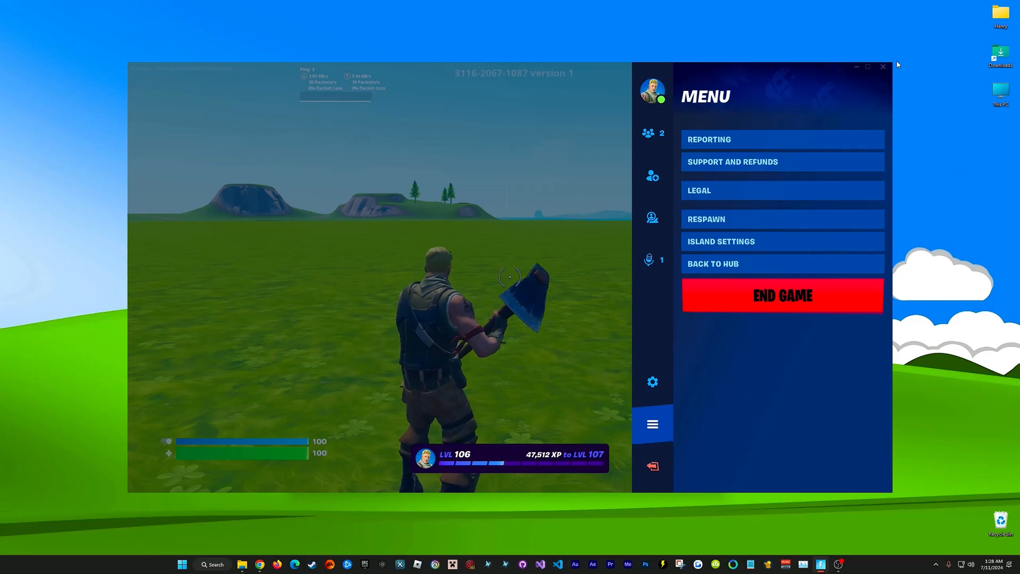
left_click(856, 68)
left_click(681, 408)
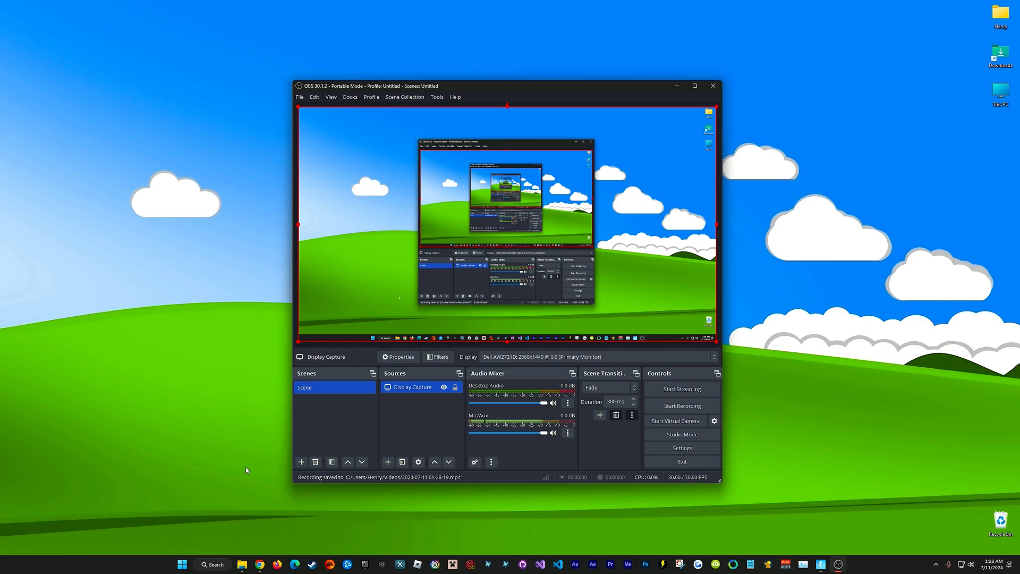
Open the Videos folder in File Explorer, and copy the recording path from the OBS output settings.
left_click(242, 564)
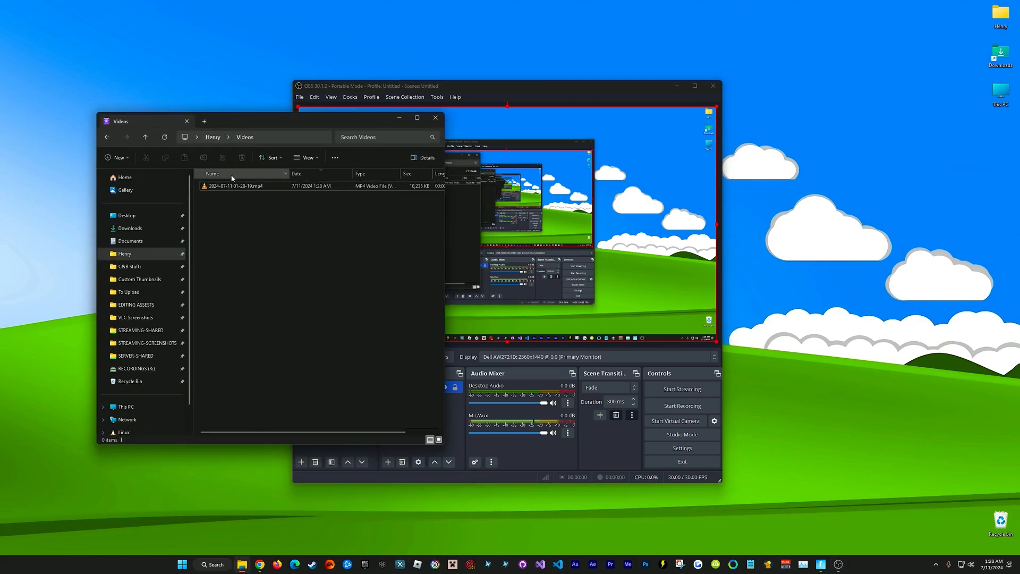
left_click_drag(287, 121, 264, 123)
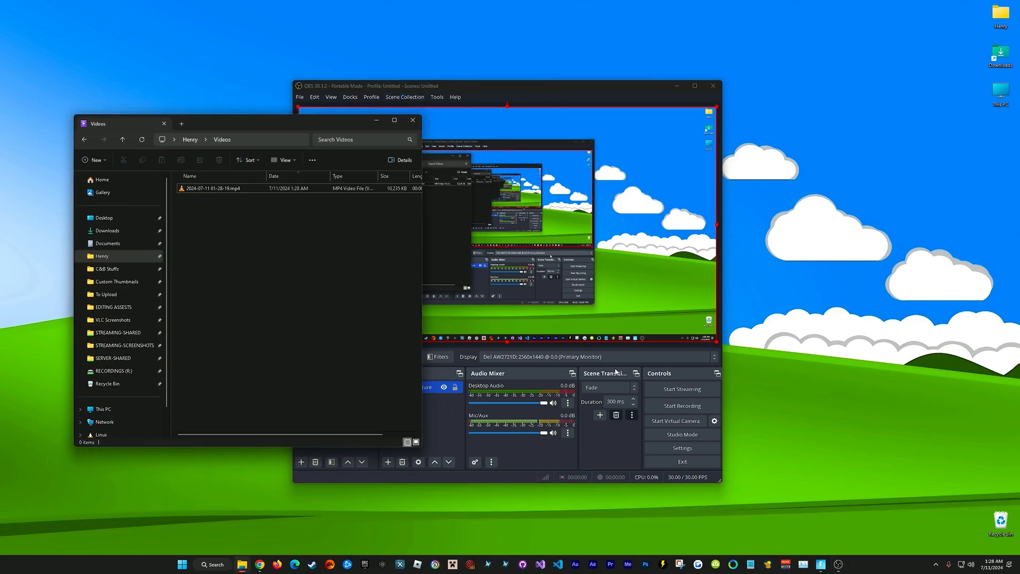
left_click(675, 448)
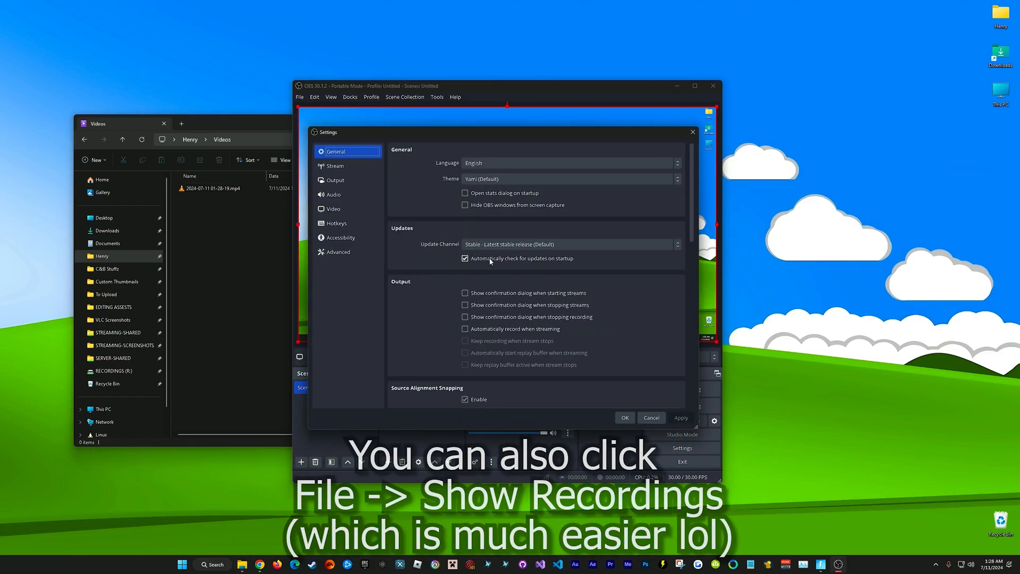
left_click(348, 180)
scroll(425, 239, "down", 1)
triple_click(464, 270)
right_click(480, 271)
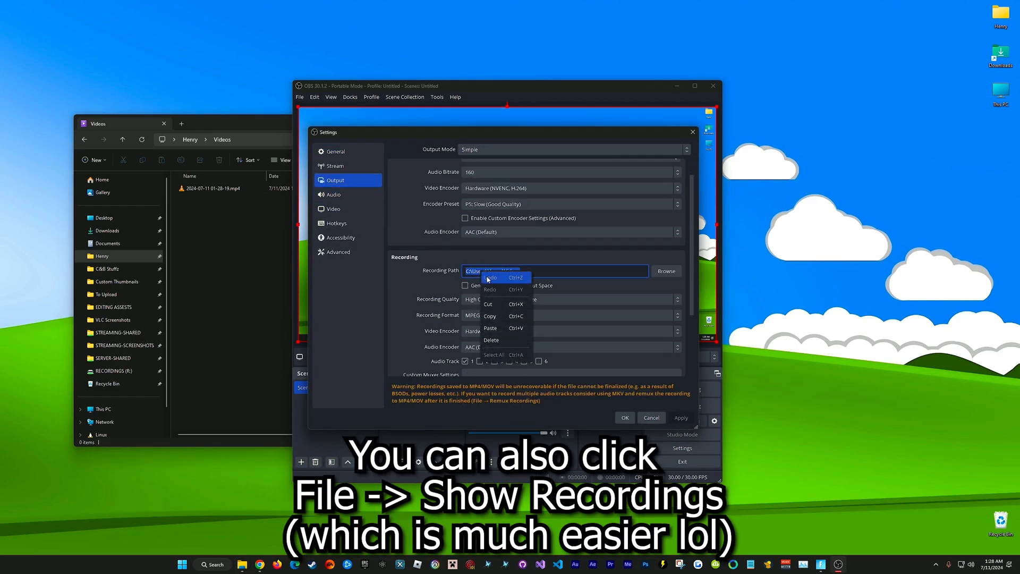
left_click(494, 317)
Switch to File Explorer and go to the folder at the copied recording path.
left_click(222, 126)
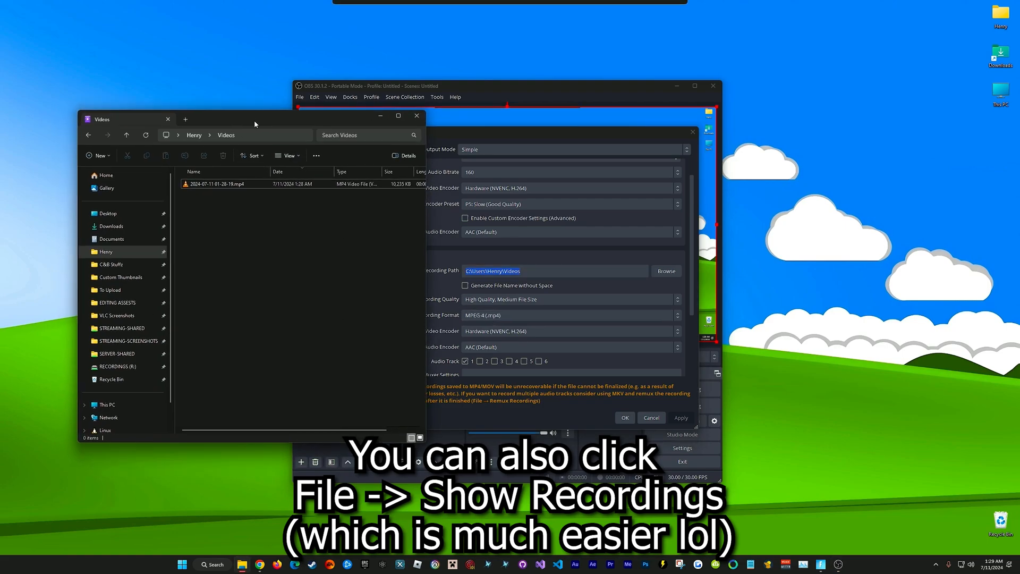
left_click_drag(254, 120, 364, 123)
left_click(376, 139)
right_click(368, 136)
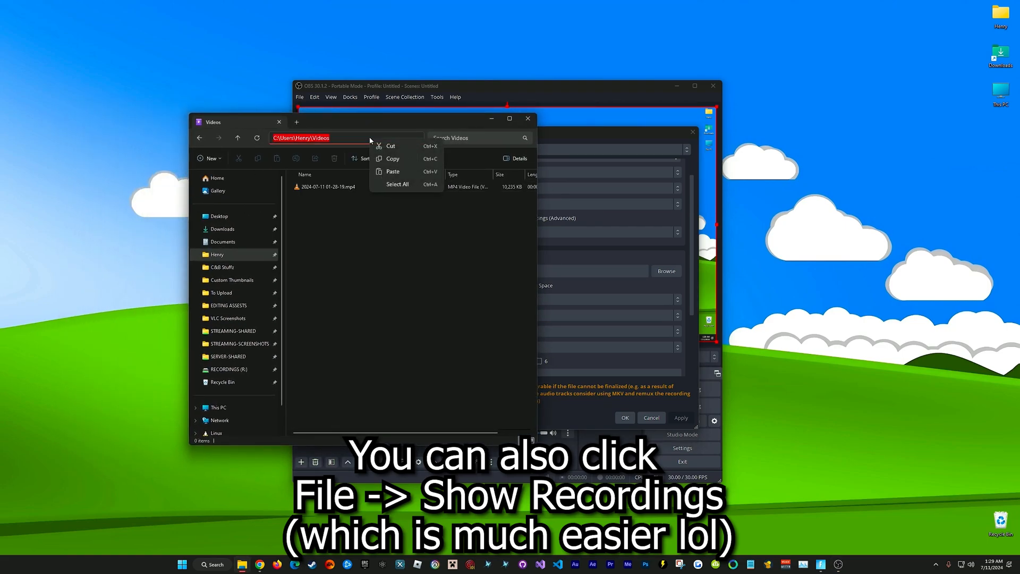
left_click(389, 171)
key("Return")
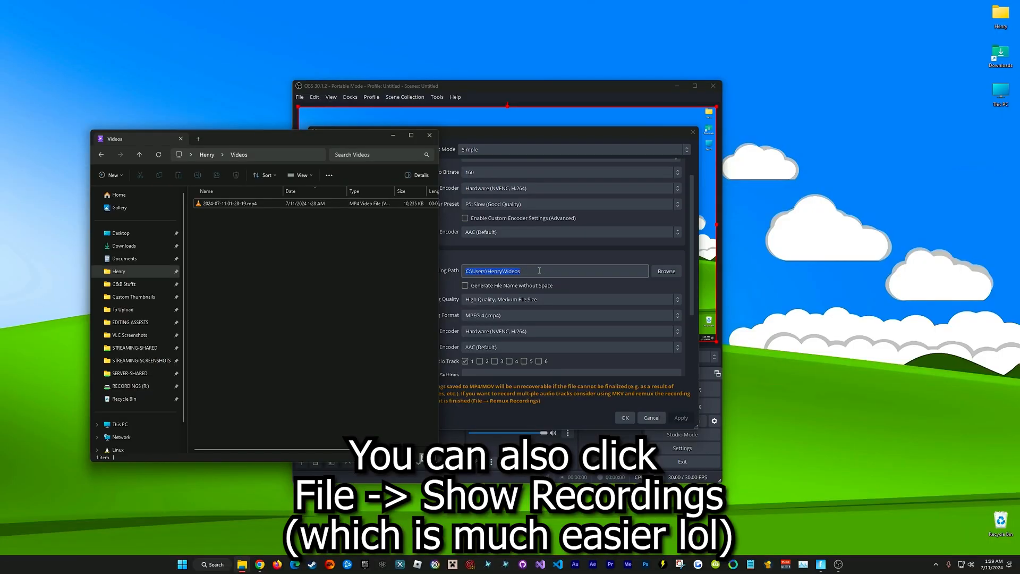
left_click(230, 204)
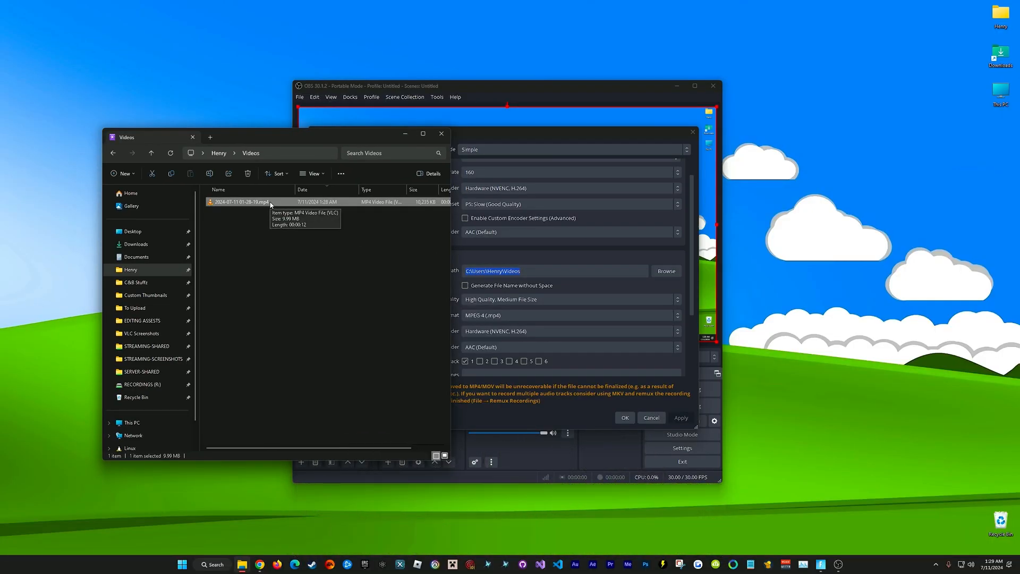
double_click(266, 203)
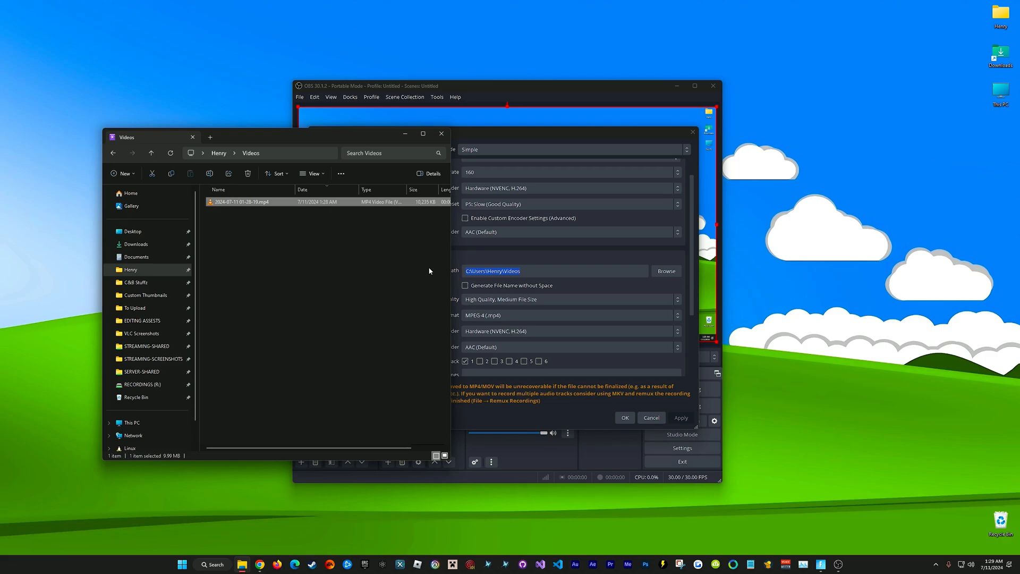
left_click(441, 133)
left_click(625, 417)
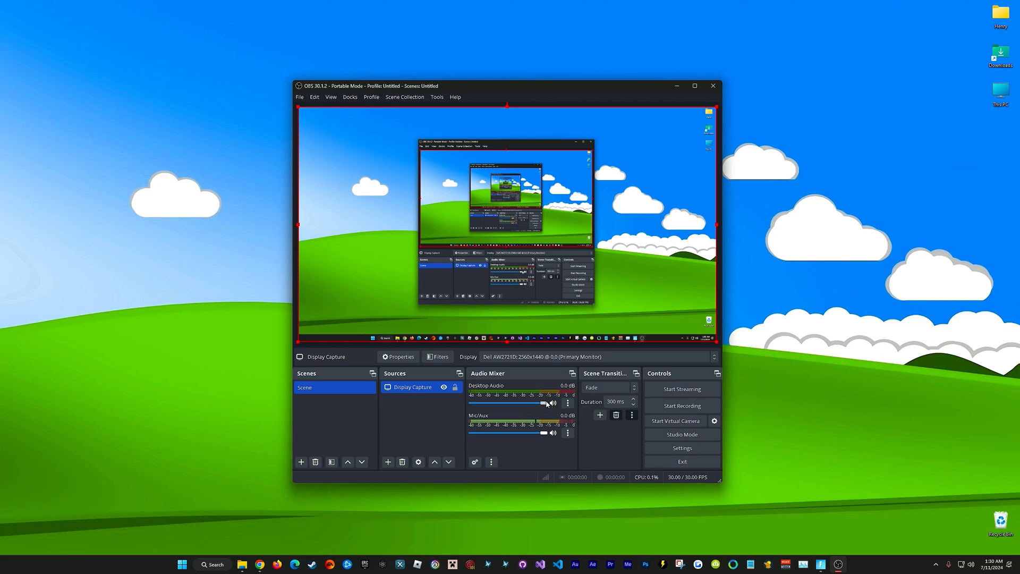
Lower the Desktop Audio volume in the audio mixer to -10.0 dB.
left_click_drag(543, 407, 523, 406)
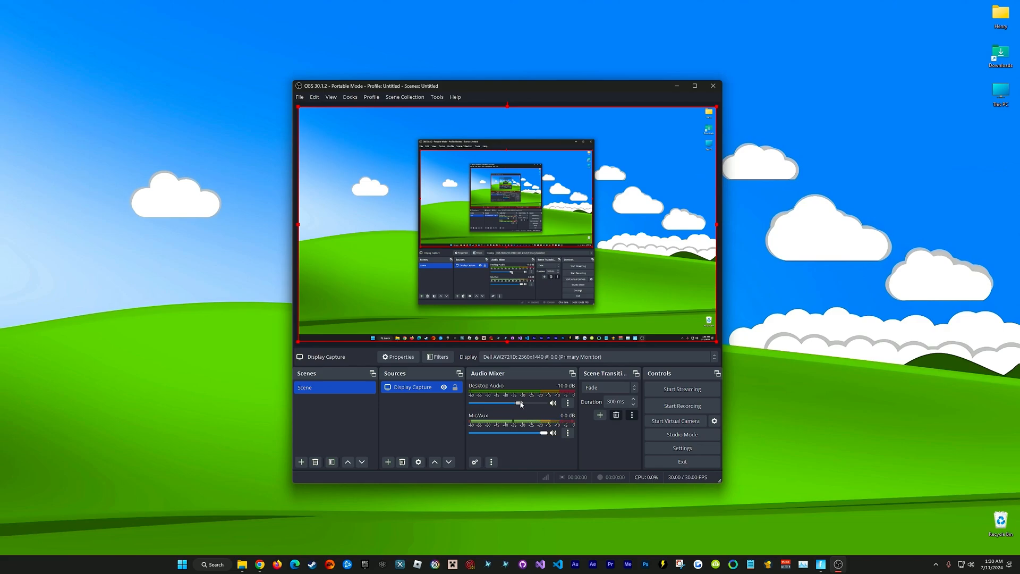